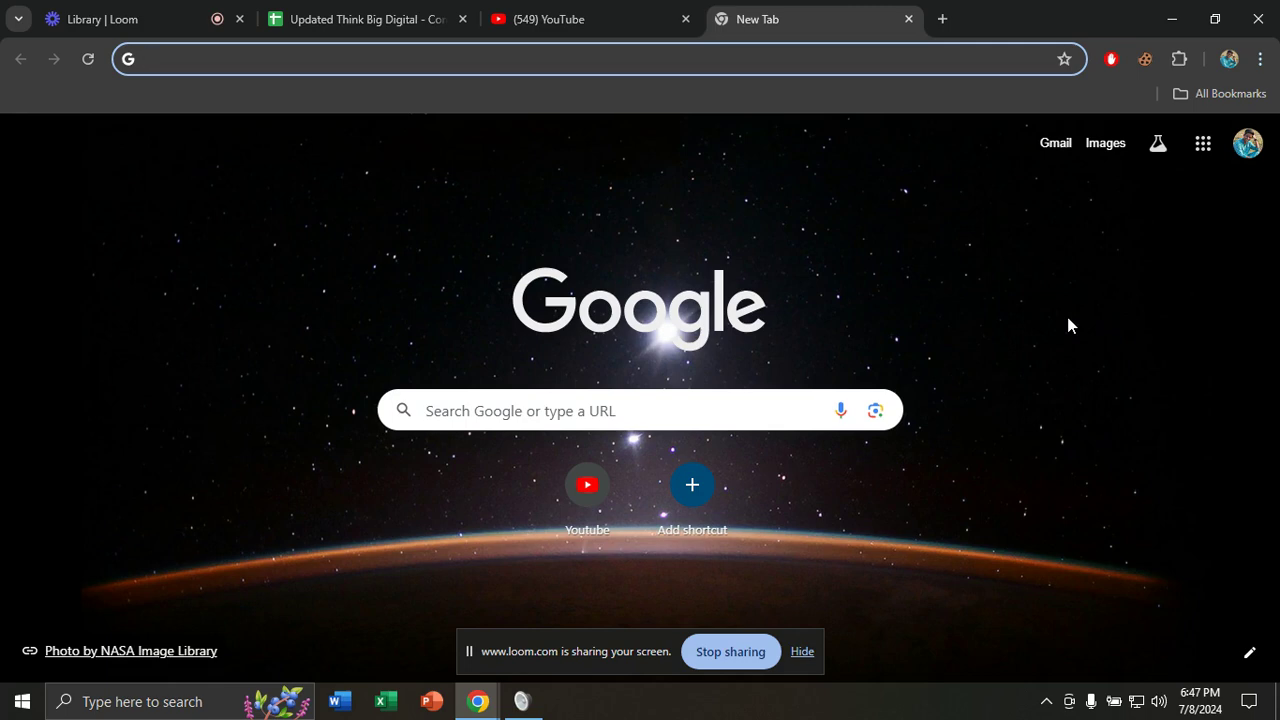
- Search Google for 'trello' from a new Chrome tab
{"action": "type", "text": "t"}
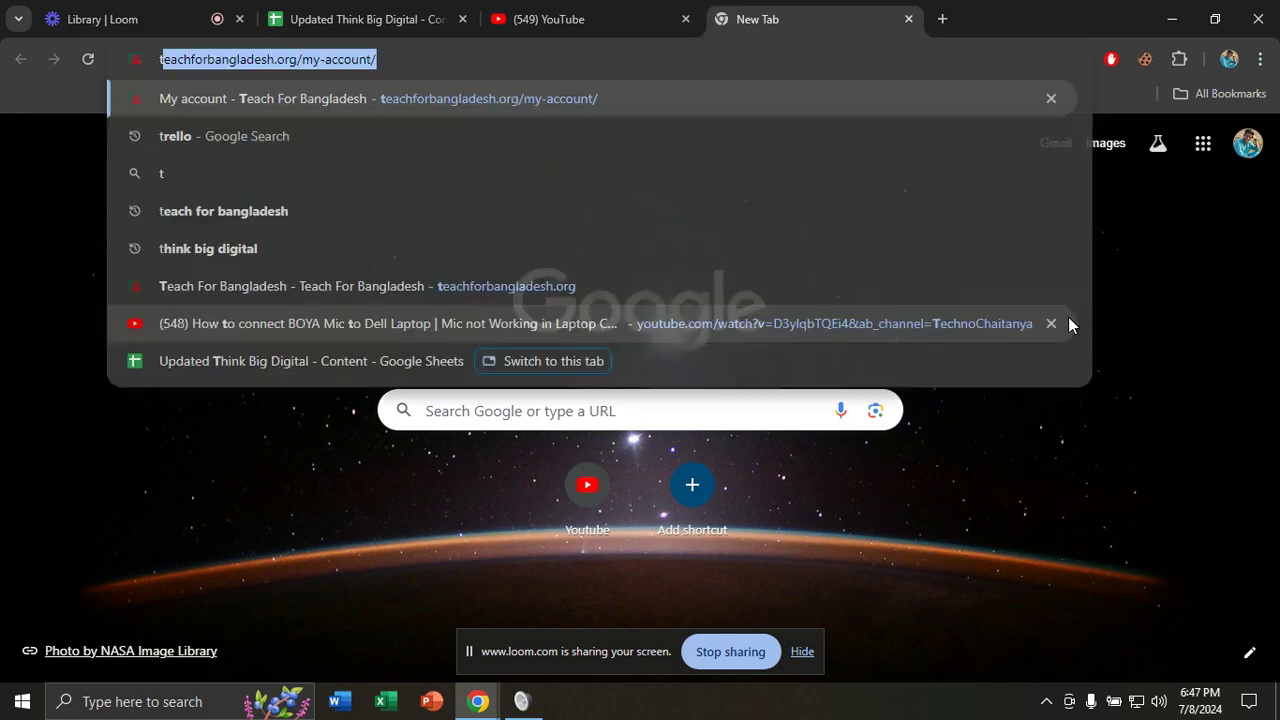
{"action": "type", "text": "rell"}
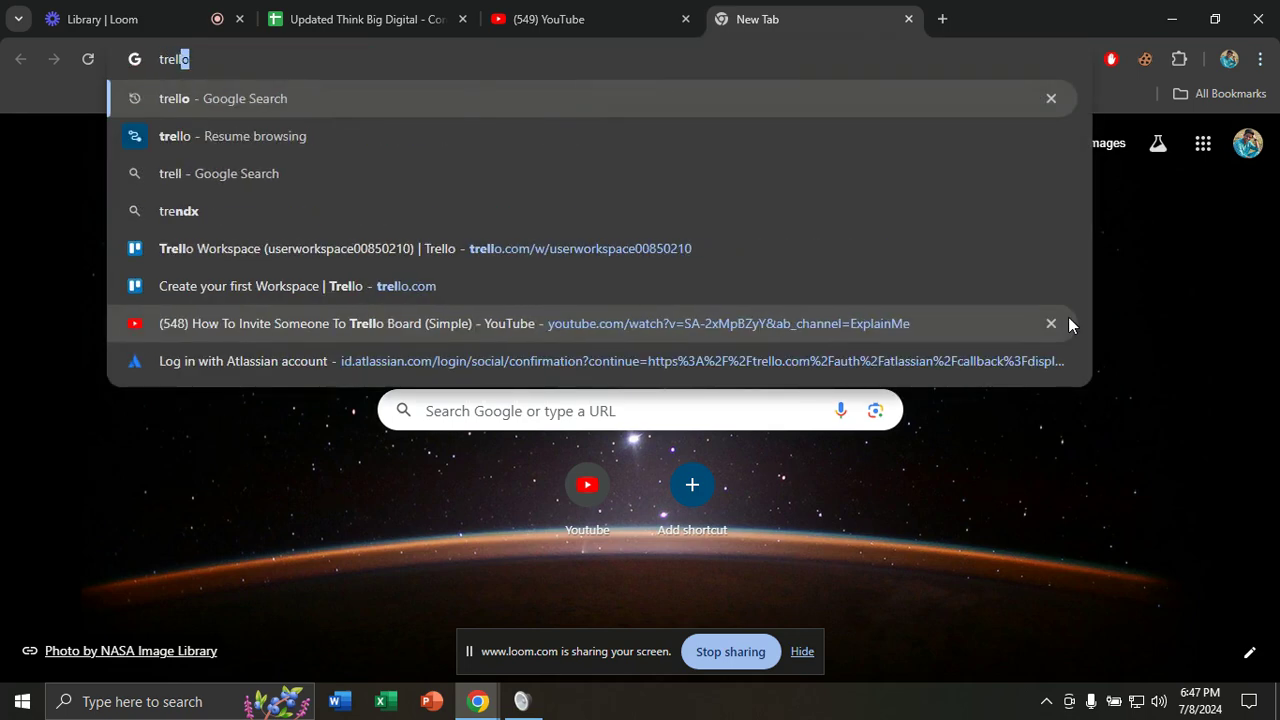
{"action": "type", "text": "o"}
{"action": "key", "text": "Return"}
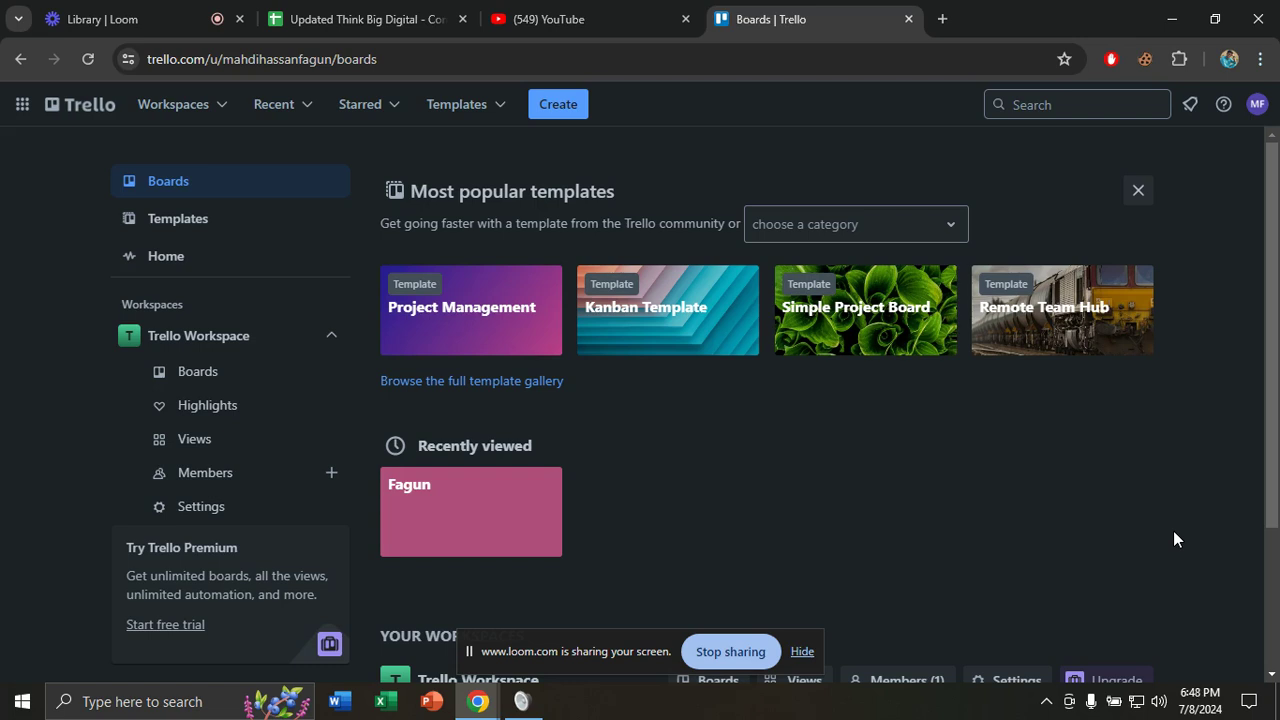
- Check and dismiss the account menu on the Trello boards page, then bring up Create
{"action": "left_click", "coordinate": [1257, 104]}
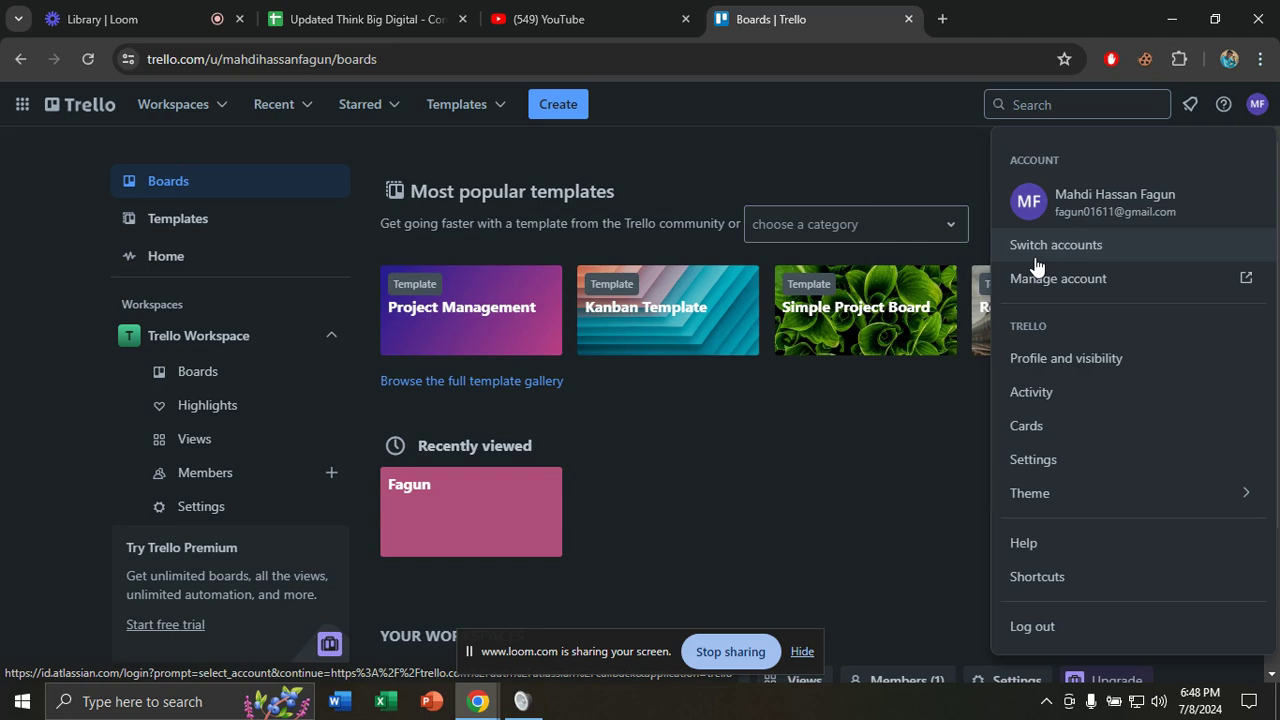
{"action": "left_click", "coordinate": [936, 456]}
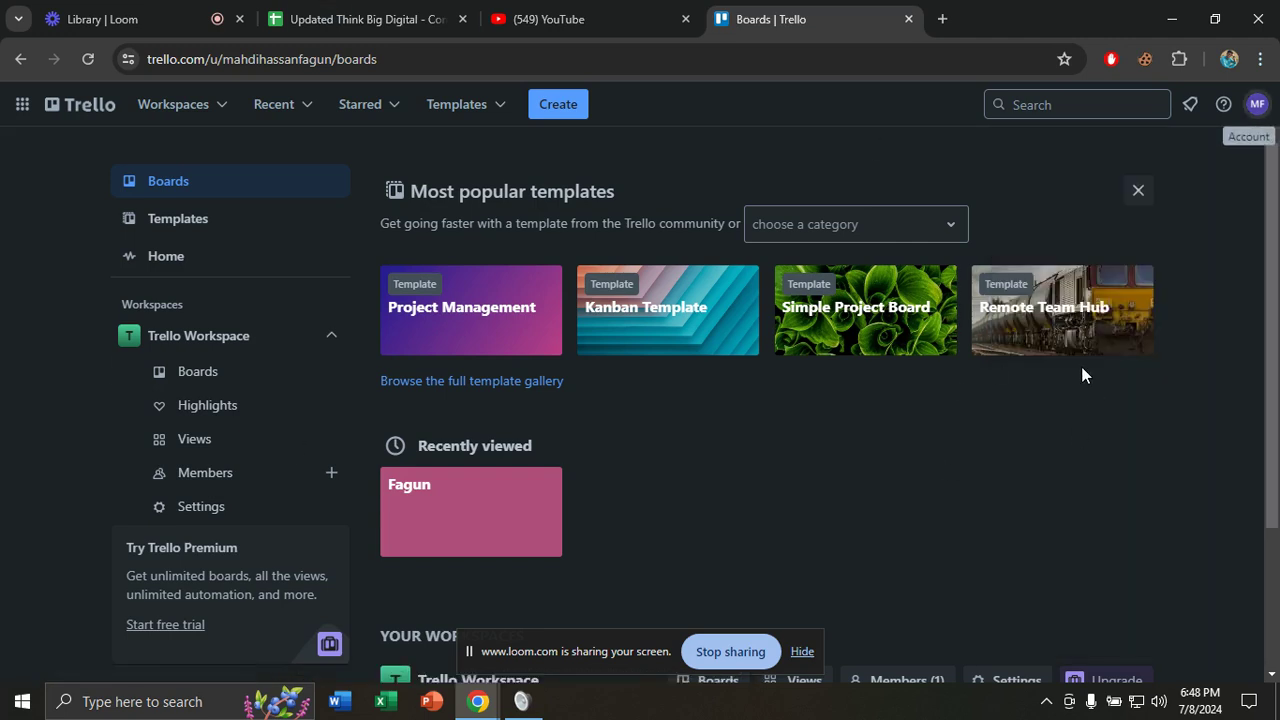
{"action": "left_click", "coordinate": [574, 110]}
- Create a new board titled 'Sunshine'
{"action": "left_click", "coordinate": [580, 110]}
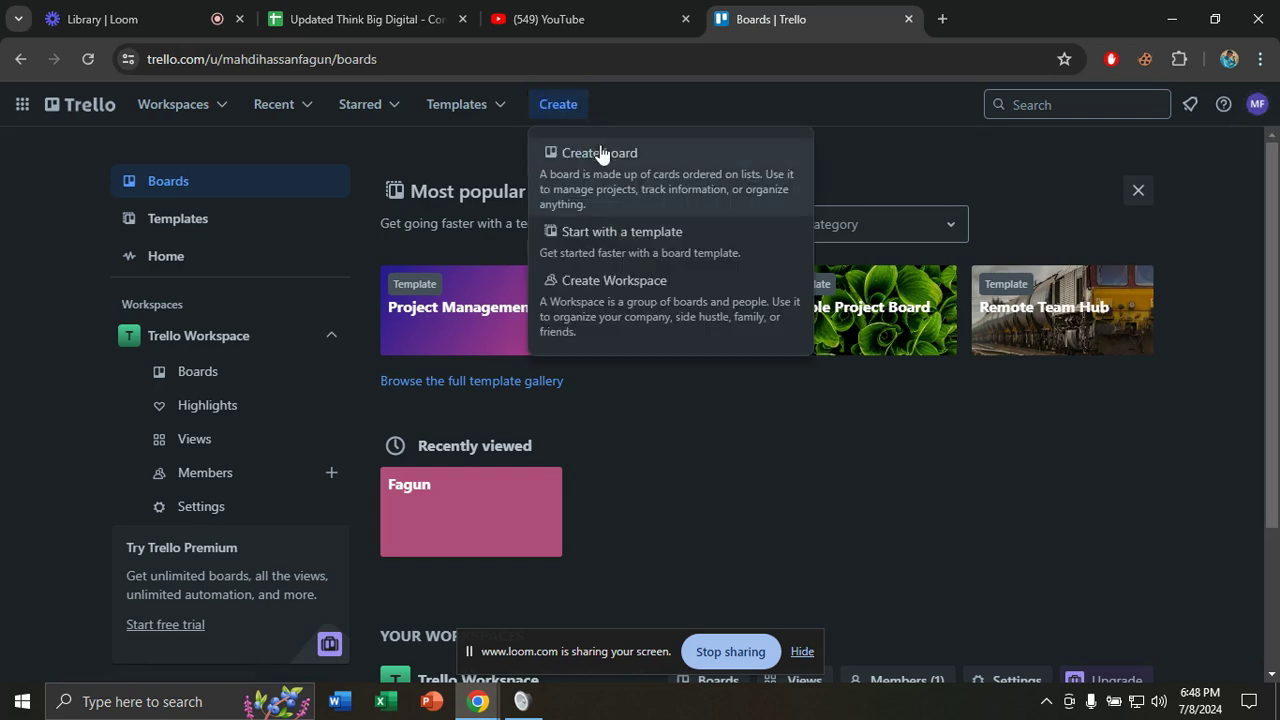
{"action": "left_click", "coordinate": [645, 180]}
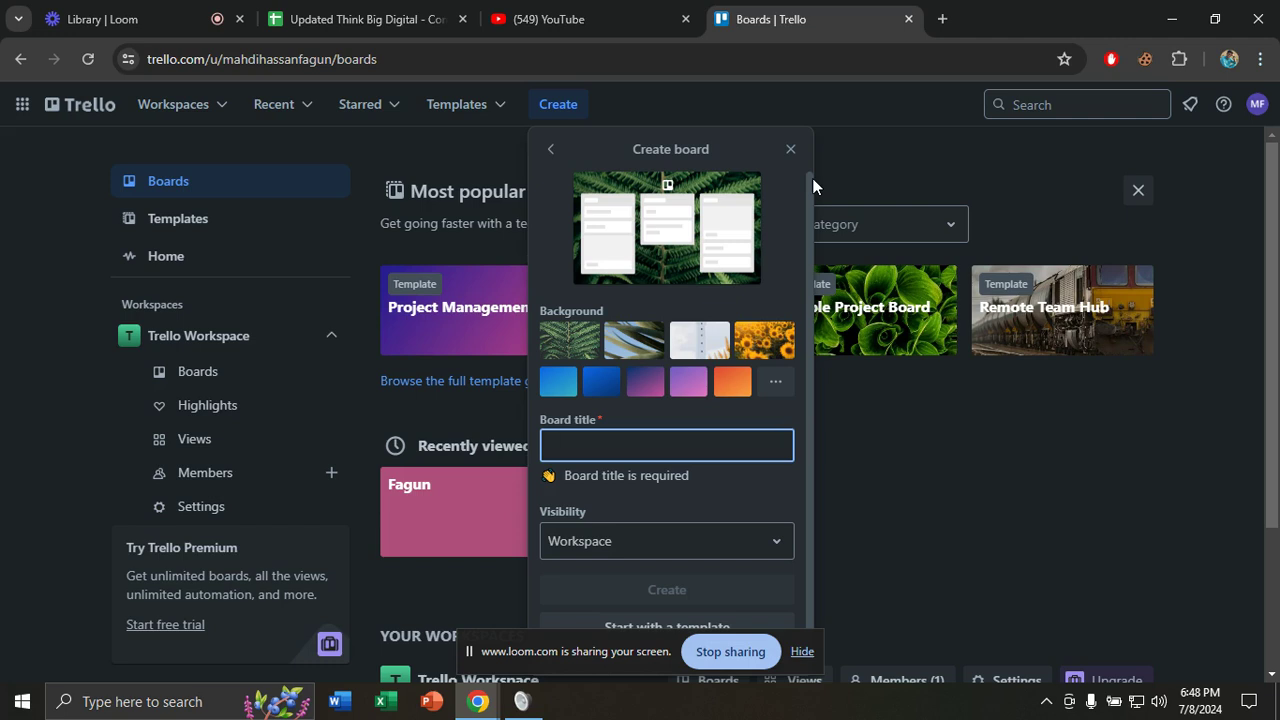
{"action": "type", "text": "Suns"}
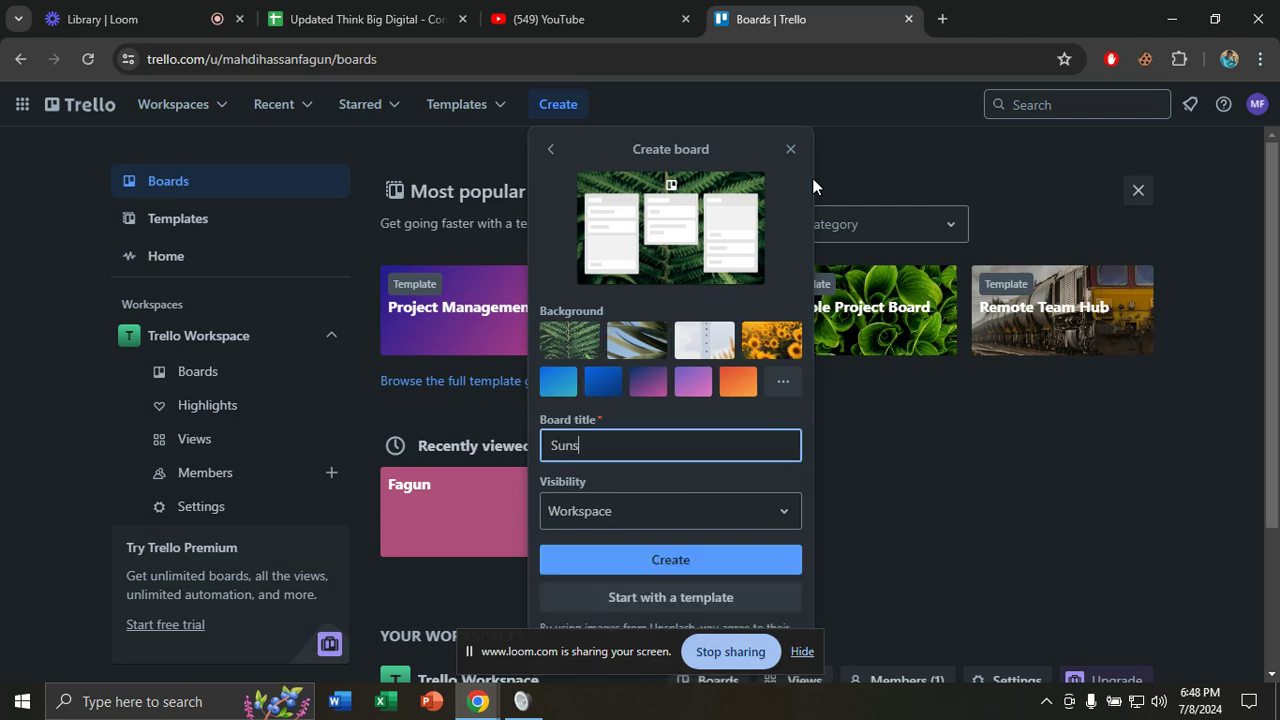
{"action": "type", "text": "hine"}
{"action": "left_click", "coordinate": [762, 568]}
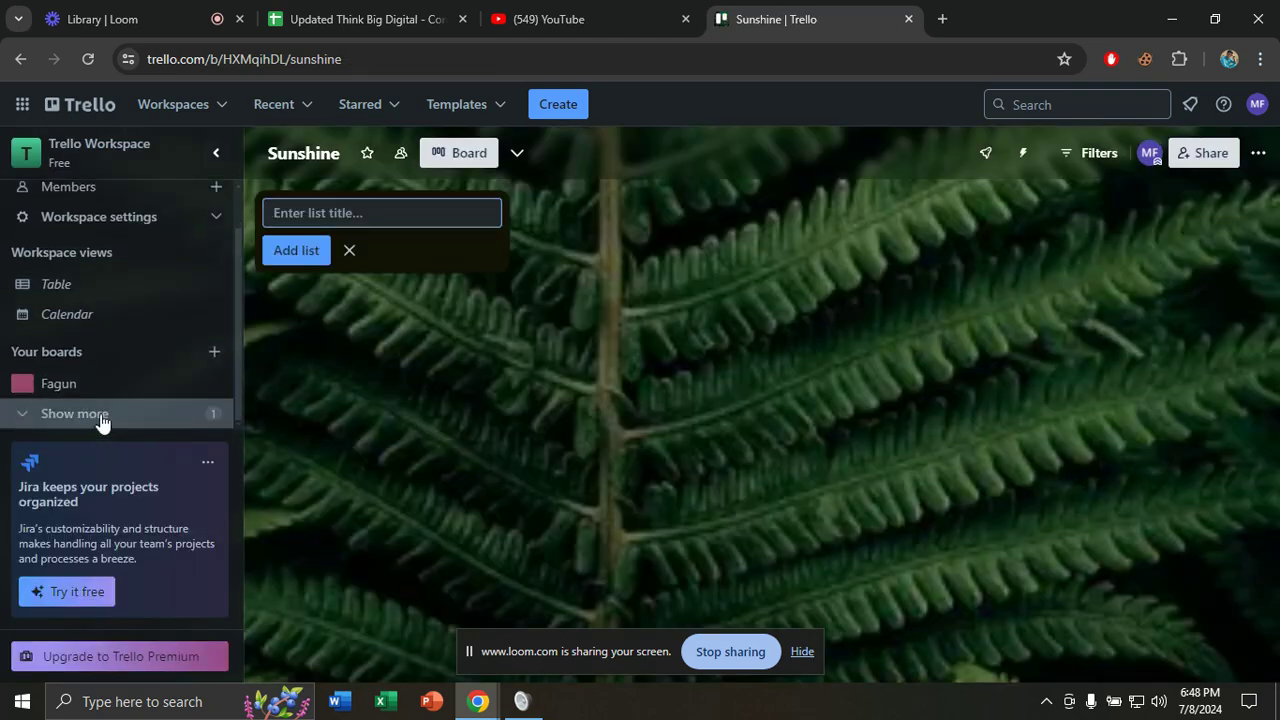
- Expand the sidebar board list to show all boards, including Sunshine
{"action": "left_click", "coordinate": [101, 423]}
{"action": "scroll", "coordinate": [241, 372], "scroll_direction": "down", "scroll_amount": 1}
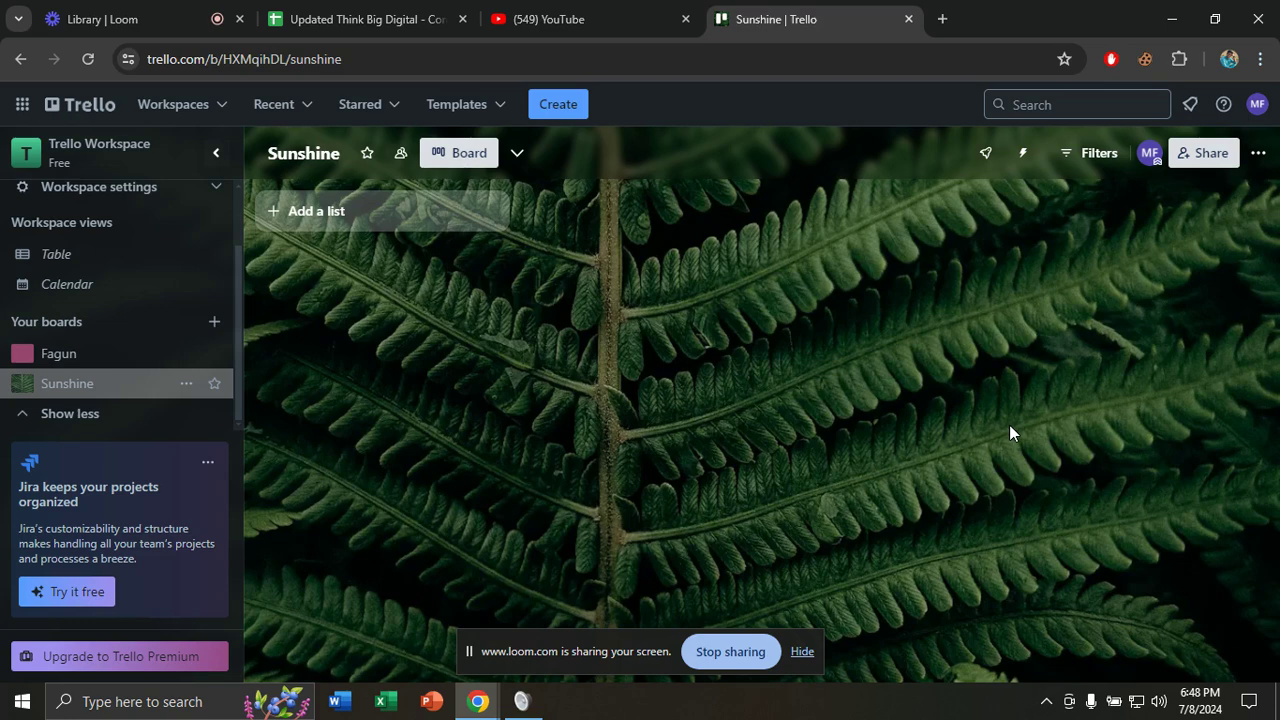
- Enter the invitee's Gmail address, correcting typos, in the Sunshine board's share dialog
{"action": "left_click", "coordinate": [1218, 164]}
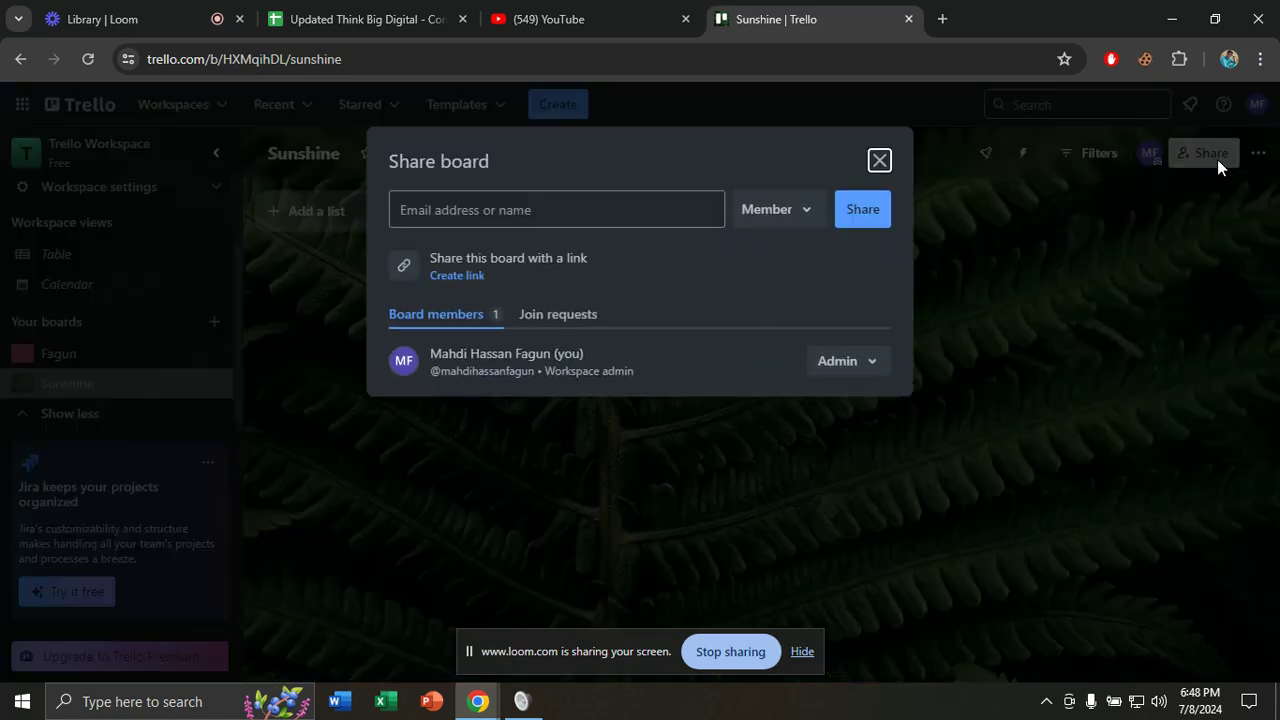
{"action": "left_click", "coordinate": [558, 204]}
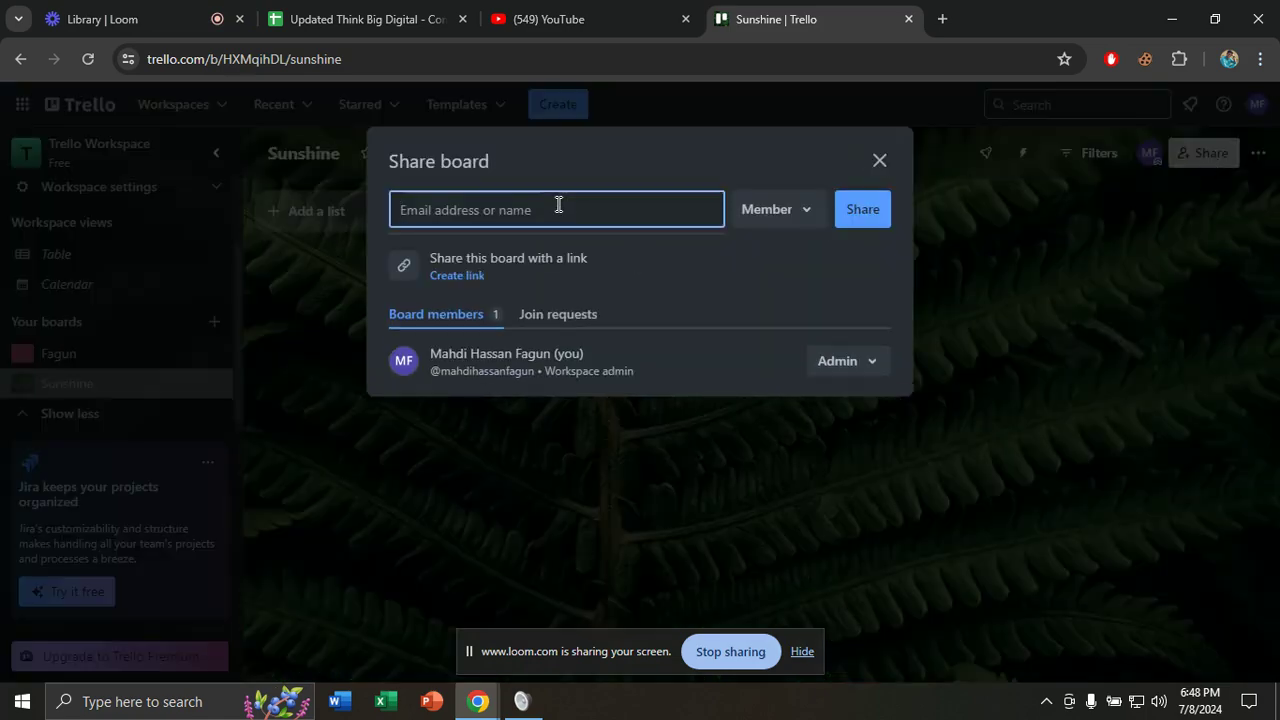
{"action": "type", "text": "fagun"}
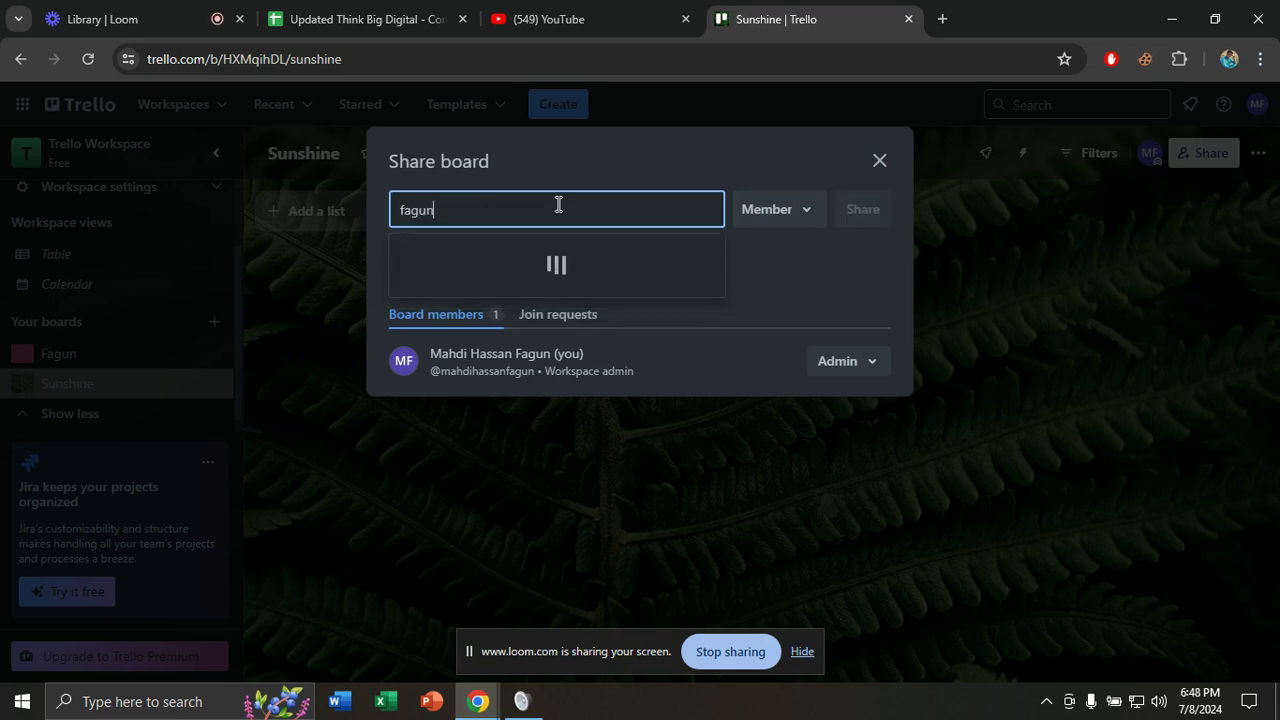
{"action": "key", "text": "BackSpace"}
{"action": "key", "text": "BackSpace"}
{"action": "key", "text": "BackSpace"}
{"action": "key", "text": "BackSpace"}
{"action": "key", "text": "BackSpace"}
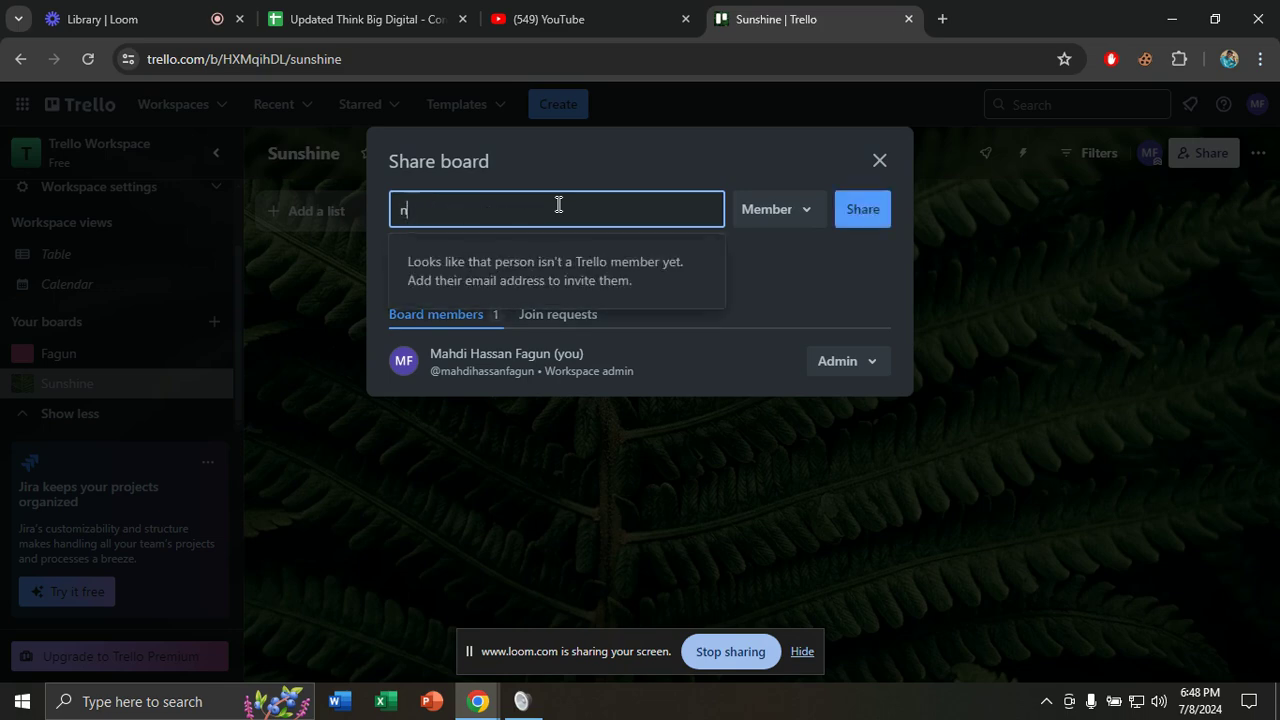
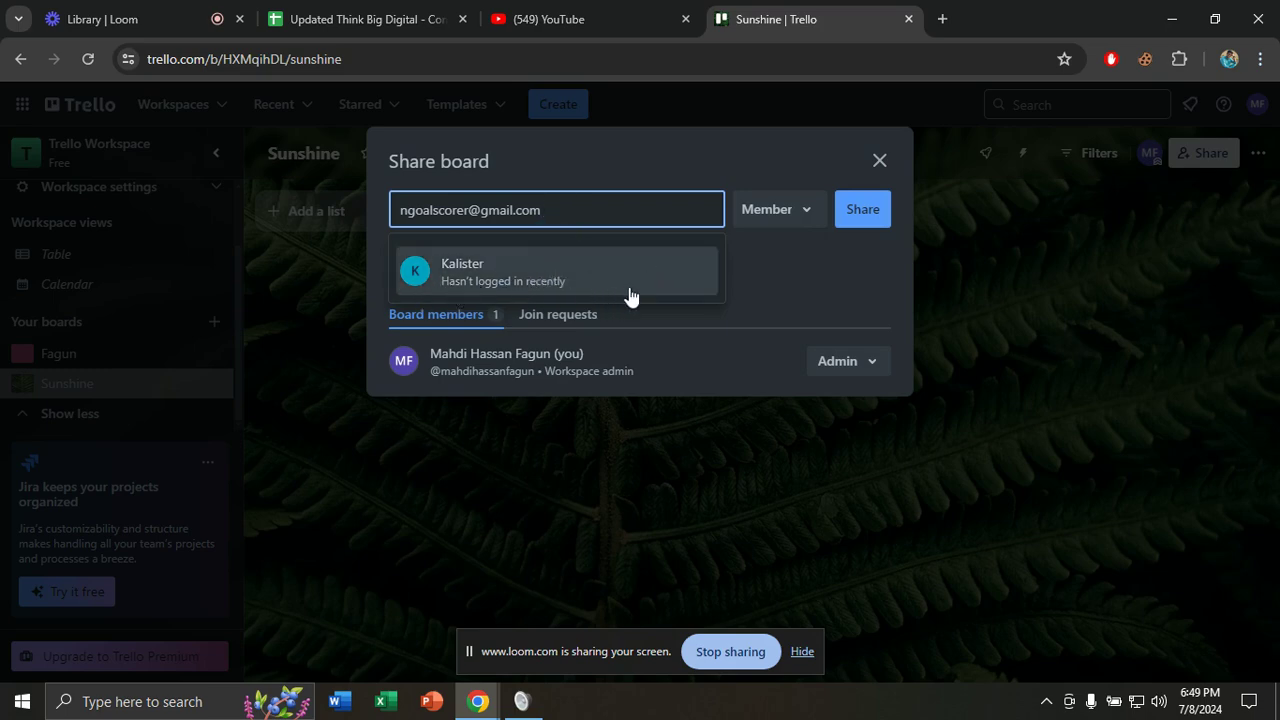
- Share Sunshine with the suggested account and create a copied join link
{"action": "double_click", "coordinate": [566, 210]}
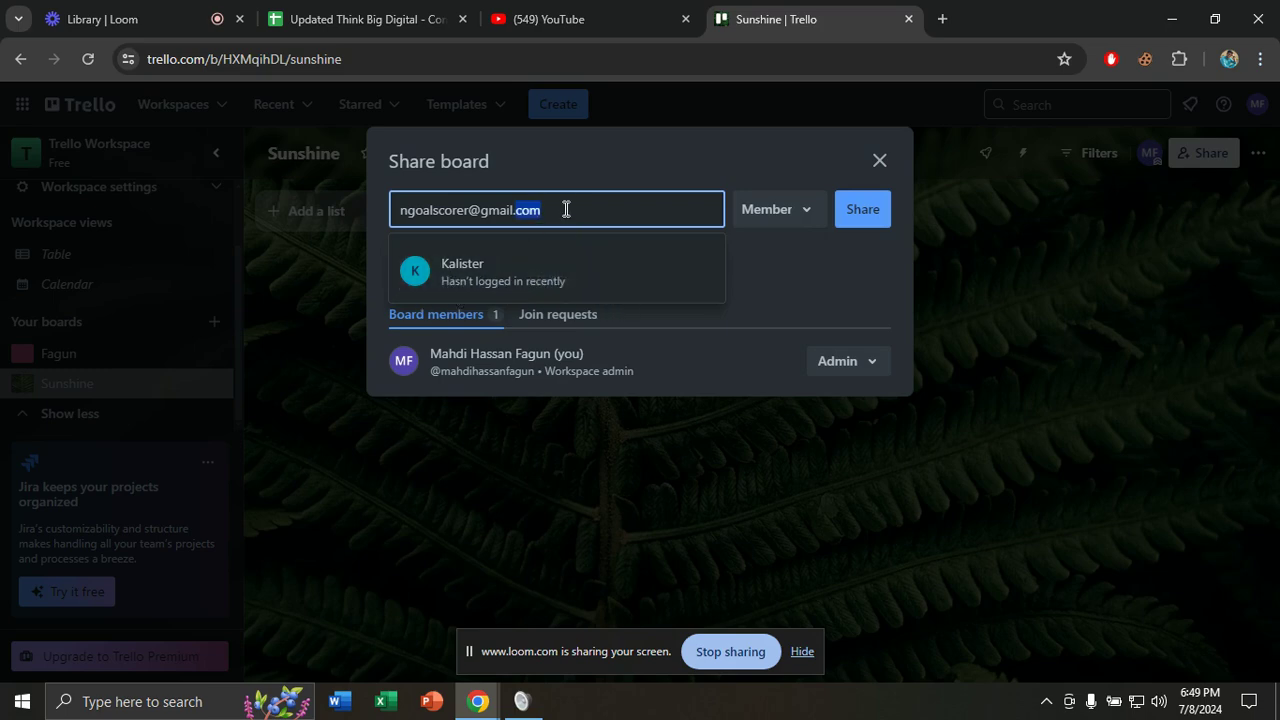
{"action": "left_click", "coordinate": [566, 210]}
{"action": "left_click", "coordinate": [537, 289]}
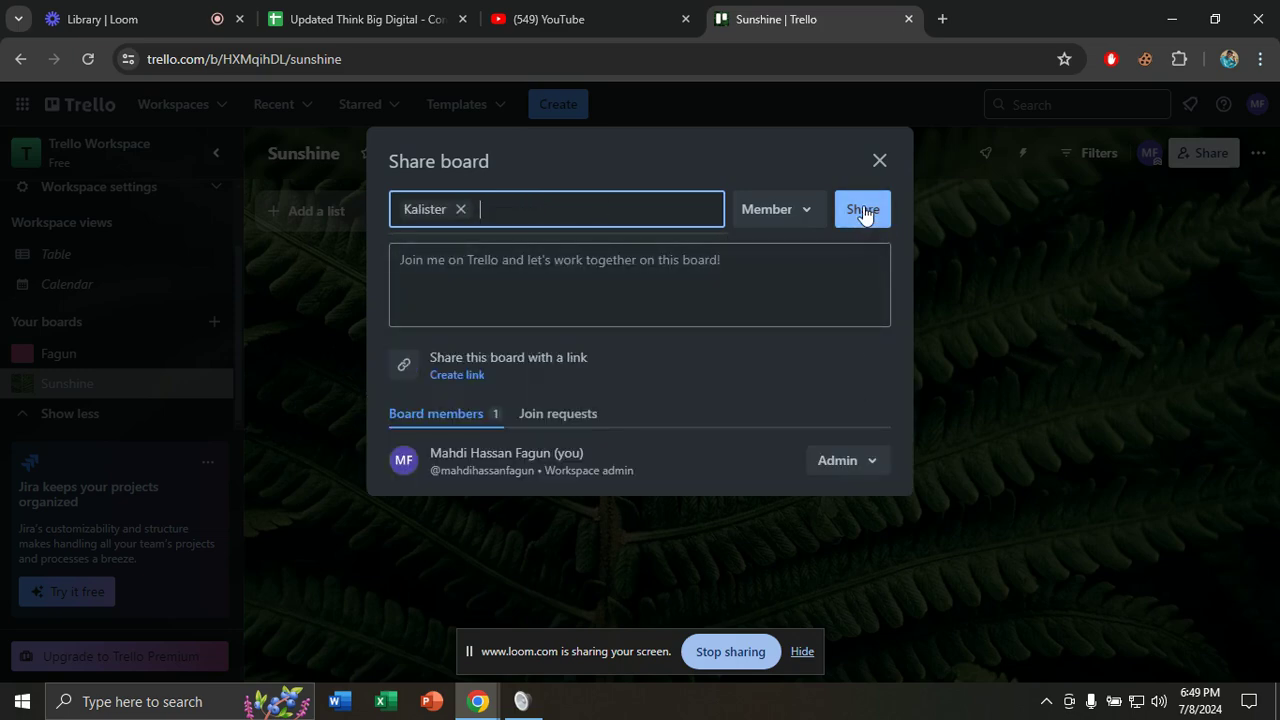
{"action": "left_click", "coordinate": [460, 209]}
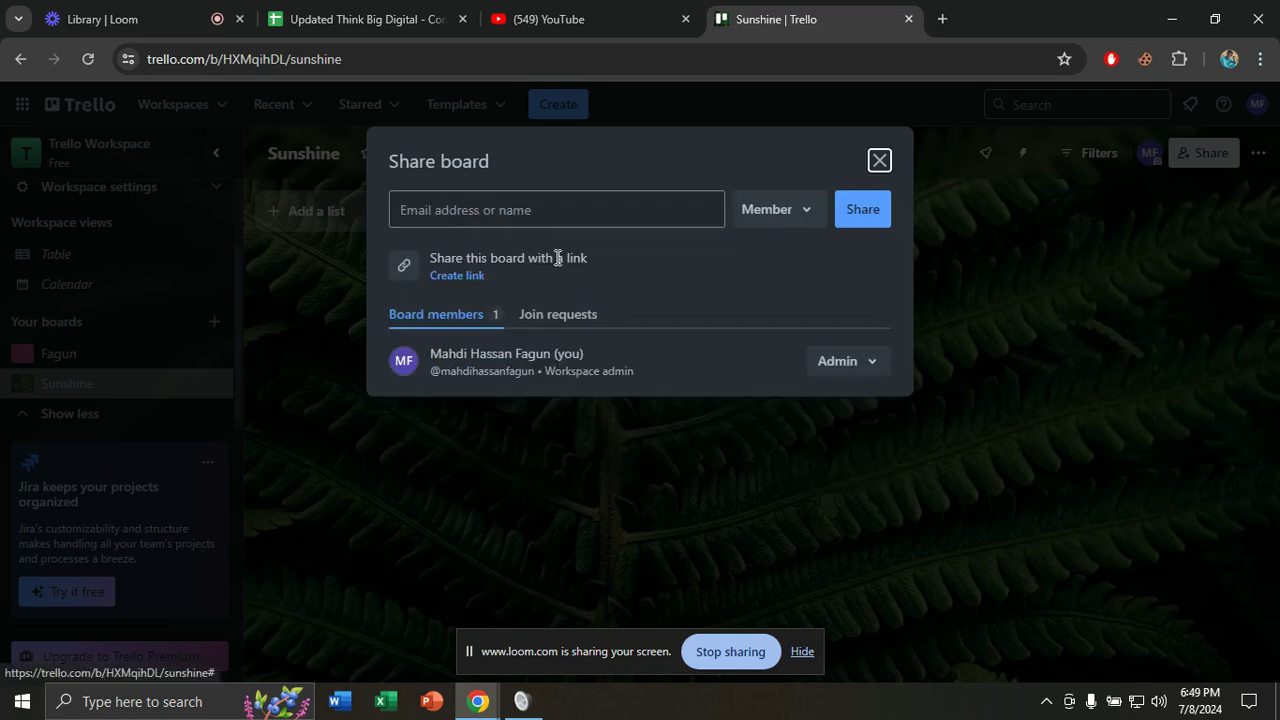
{"action": "left_click", "coordinate": [458, 278]}
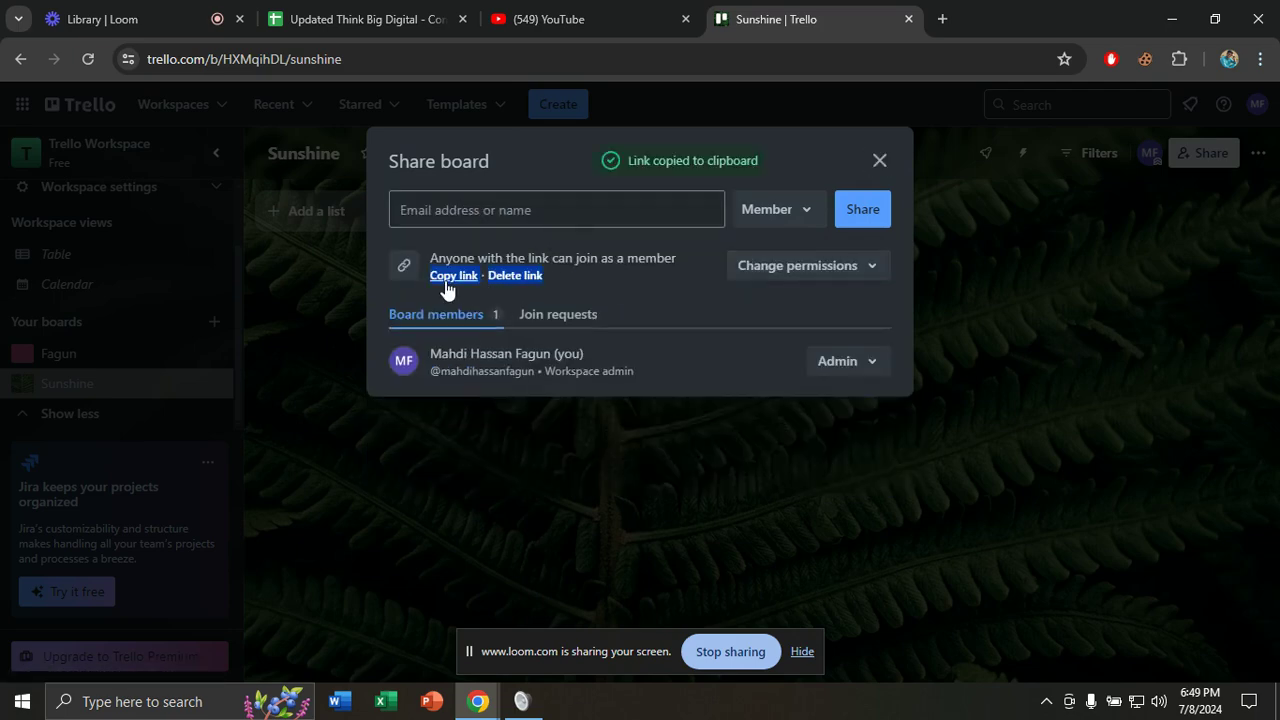
- Load gmail.com in a new browser tab
{"action": "left_click", "coordinate": [943, 22]}
{"action": "type", "text": "gm"}
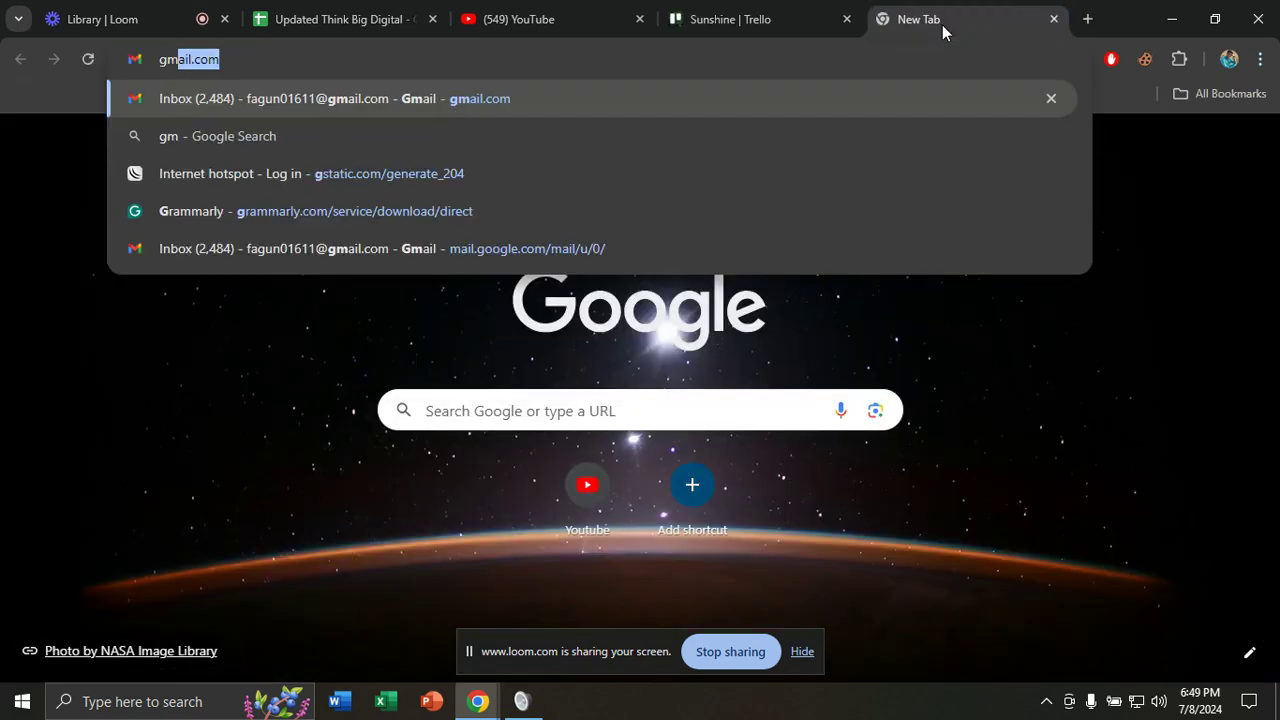
{"action": "key", "text": "Return"}
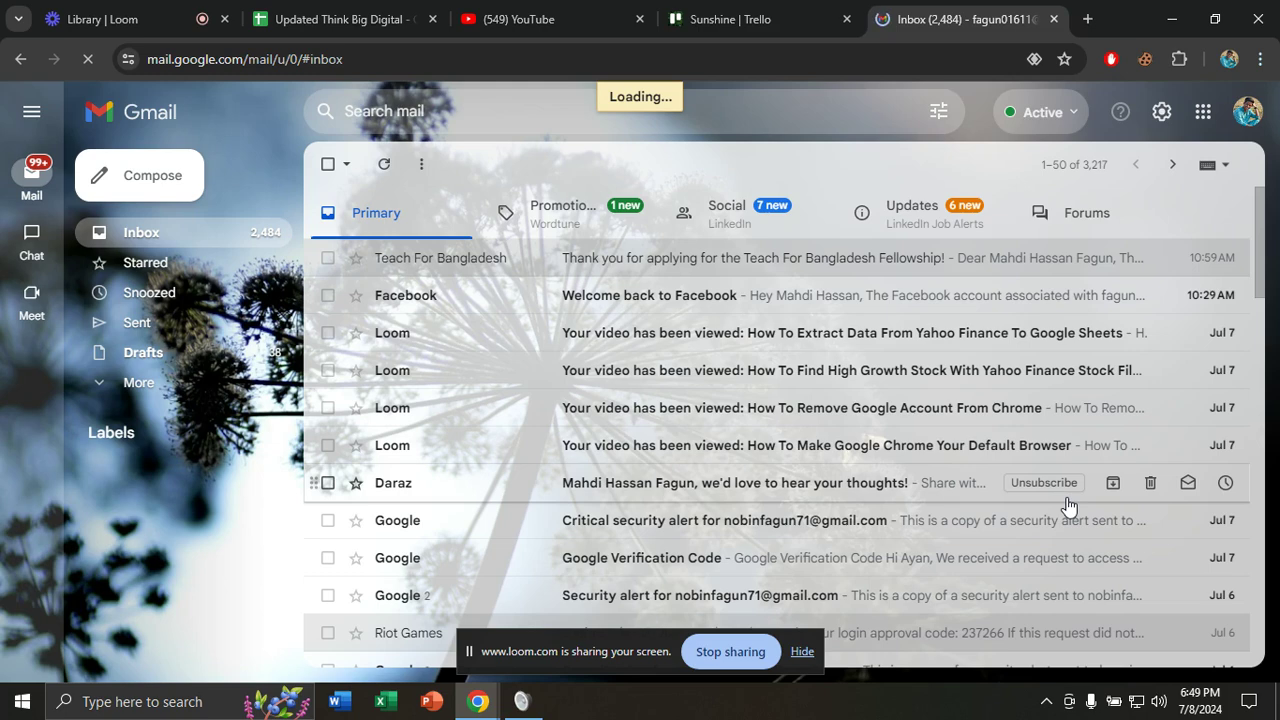
- Paste the Sunshine invite link into the body of a new Gmail message
{"action": "left_click", "coordinate": [762, 8]}
{"action": "left_click", "coordinate": [943, 10]}
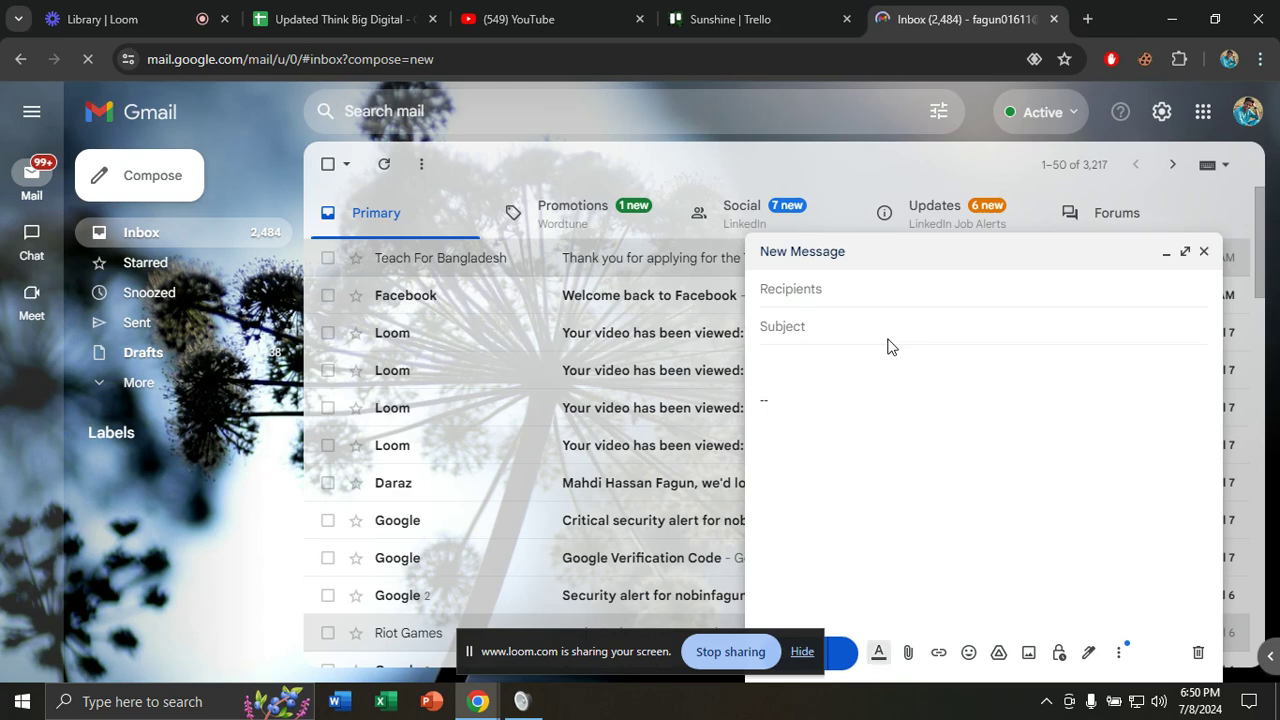
{"action": "left_click", "coordinate": [875, 371]}
{"action": "key", "text": "ctrl+v"}
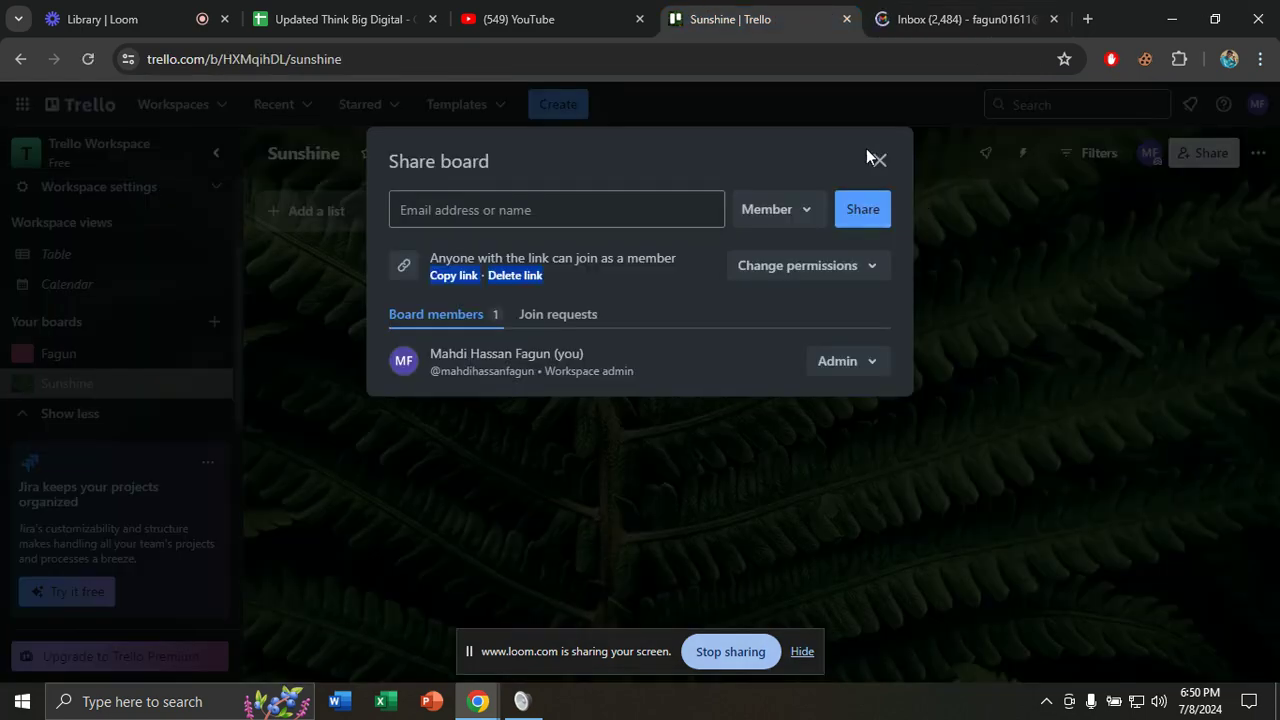
- Close Trello's Share board dialog and add a blank browser tab
{"action": "left_click", "coordinate": [880, 162]}
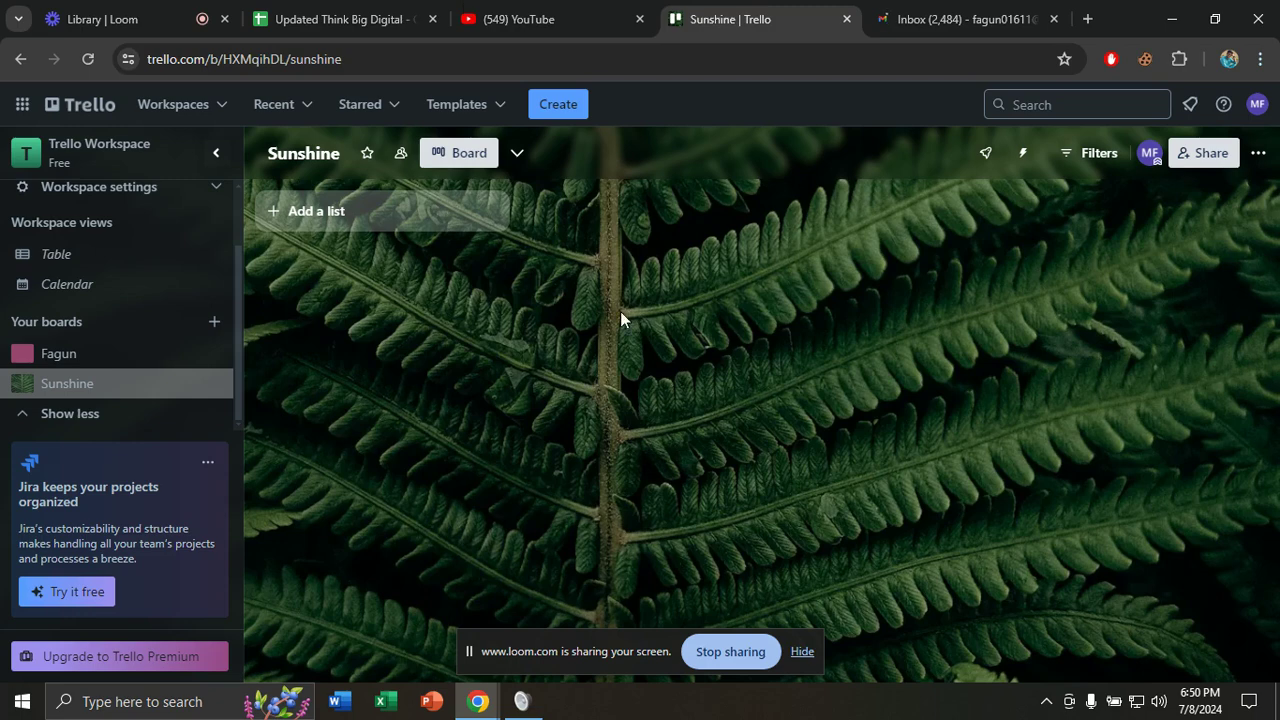
{"action": "left_click", "coordinate": [1088, 19]}
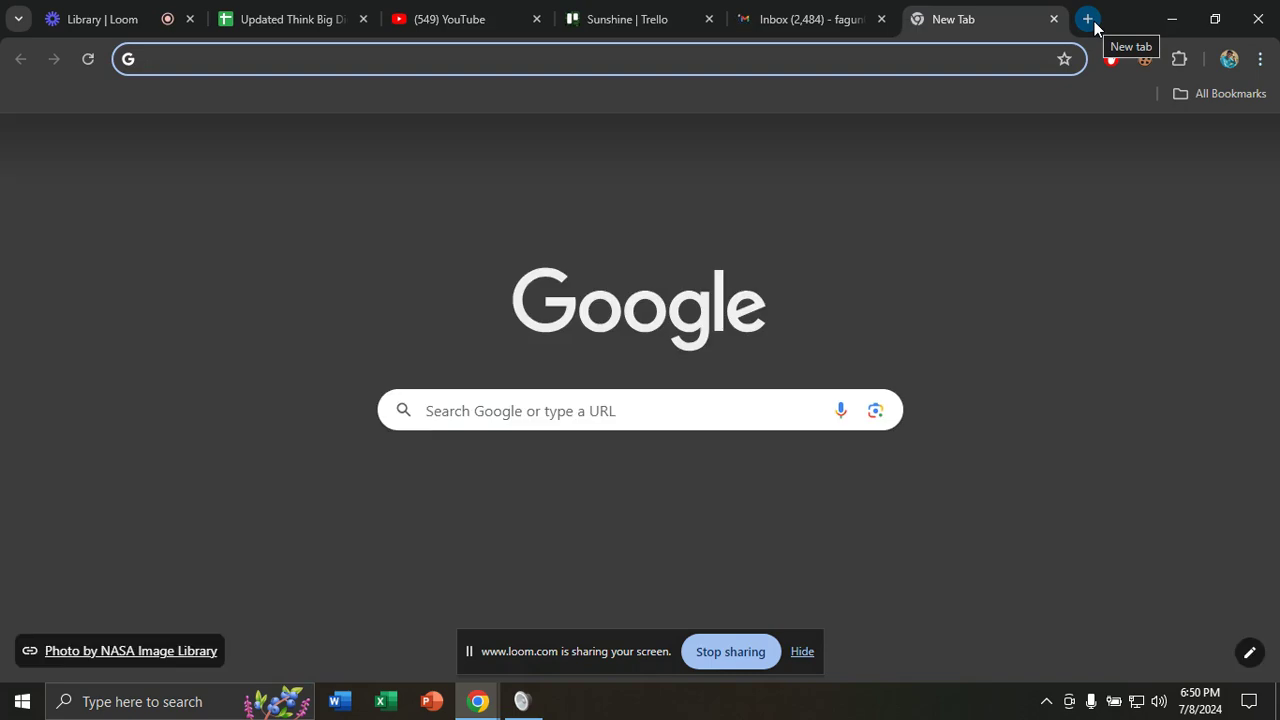